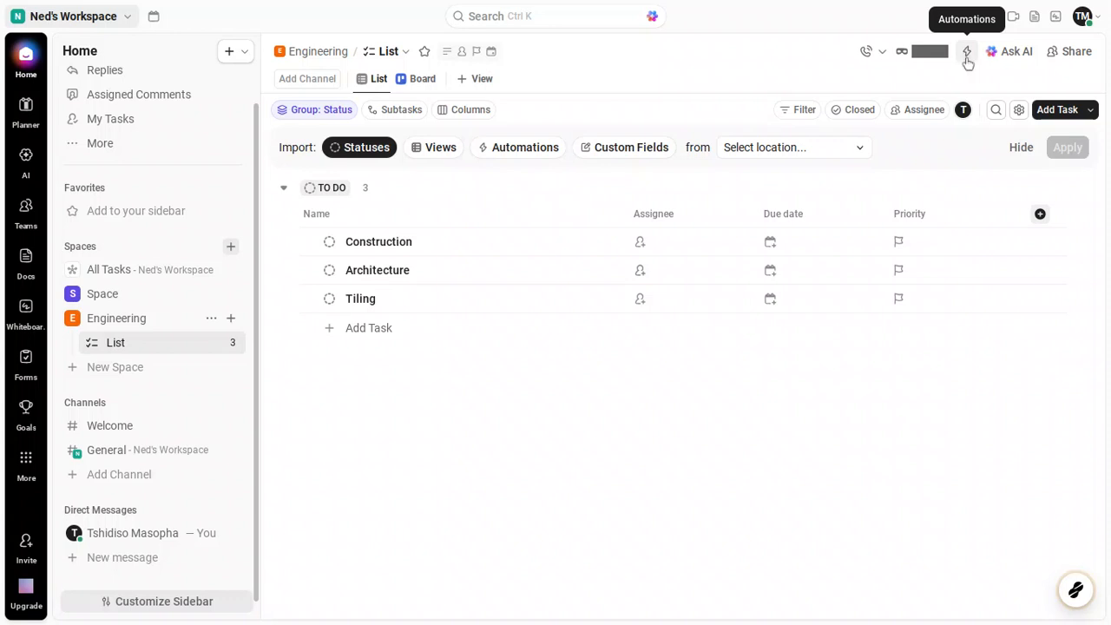
click(967, 59)
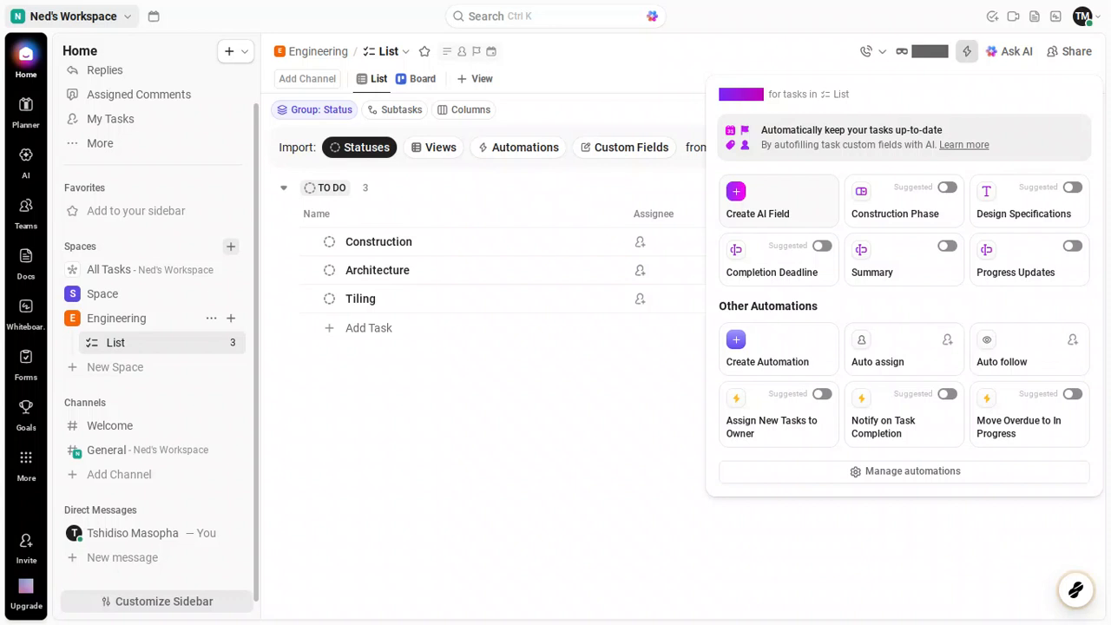
click(790, 209)
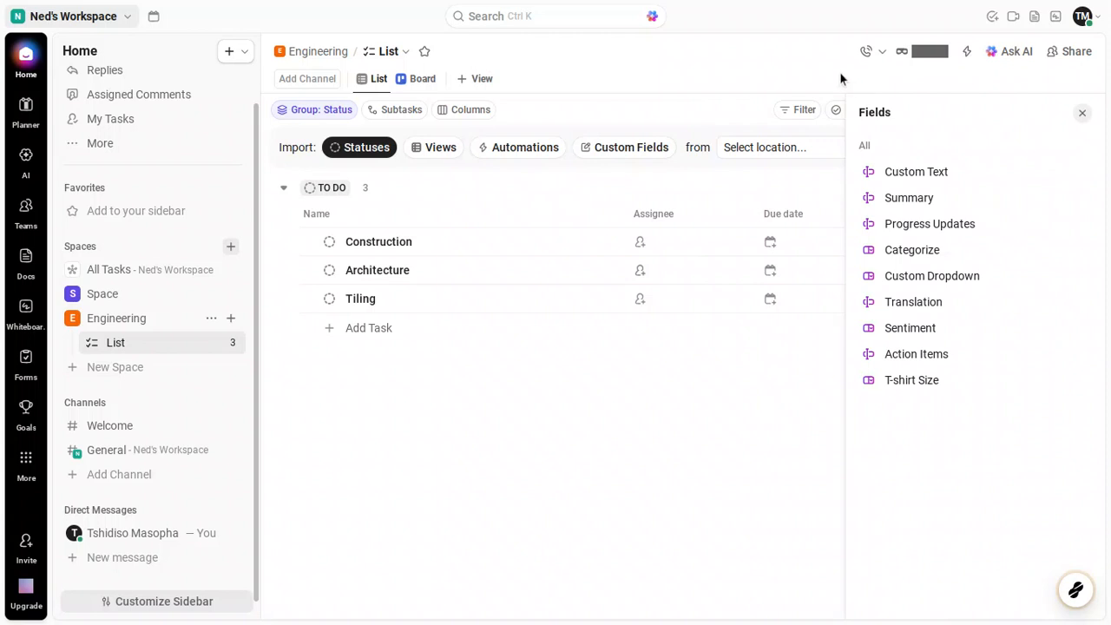
click(903, 64)
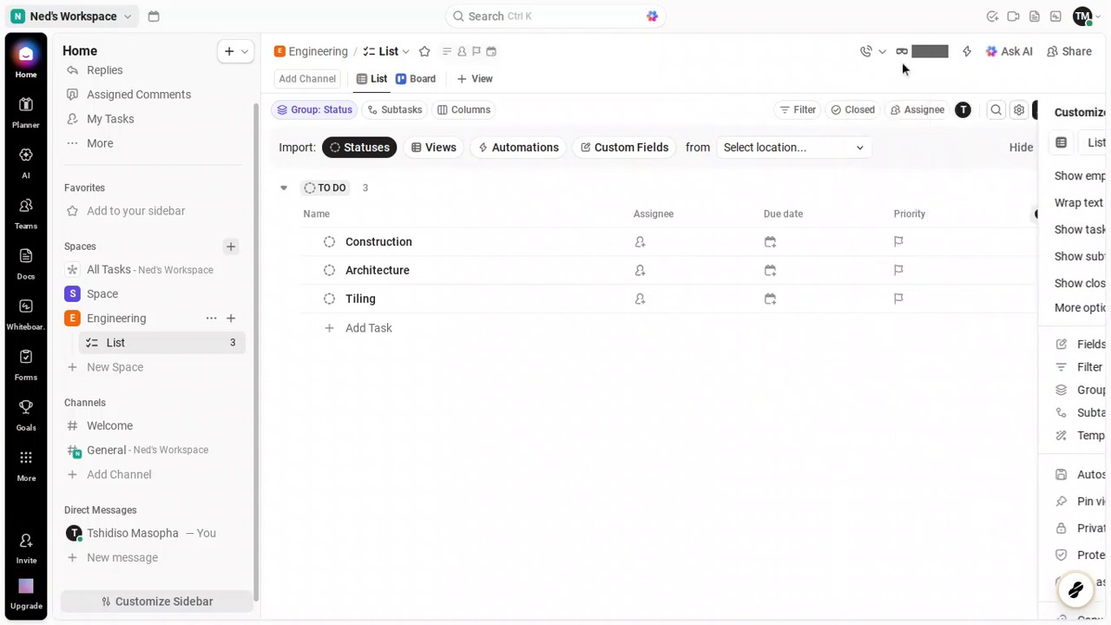
Start a new automation for the Engineering list with Status changes as the trigger for tasks or subtasks
click(968, 53)
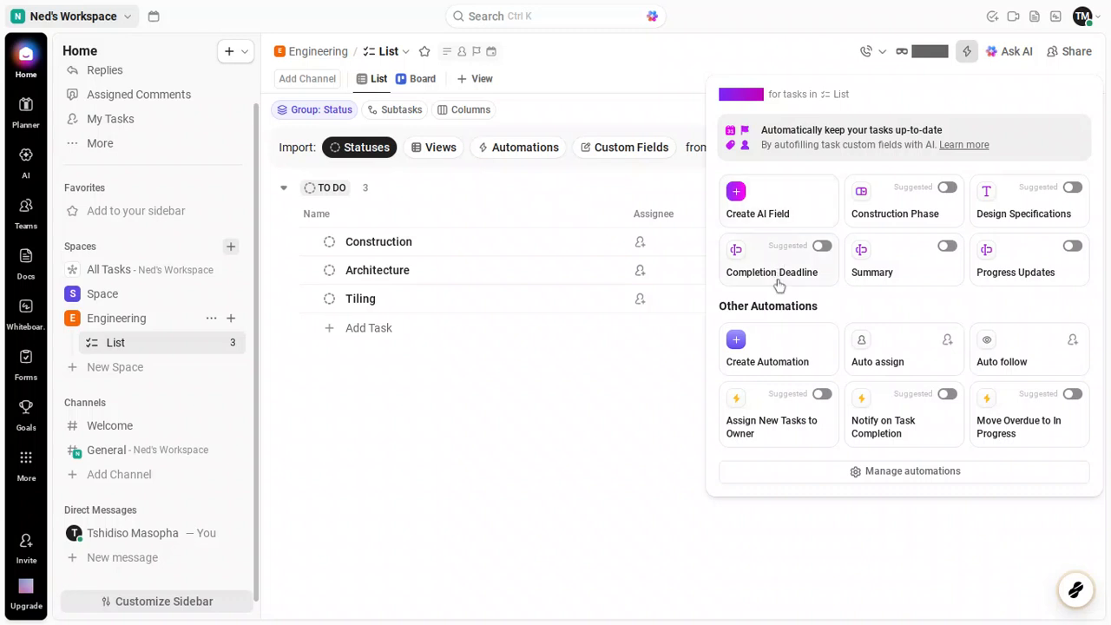
click(770, 342)
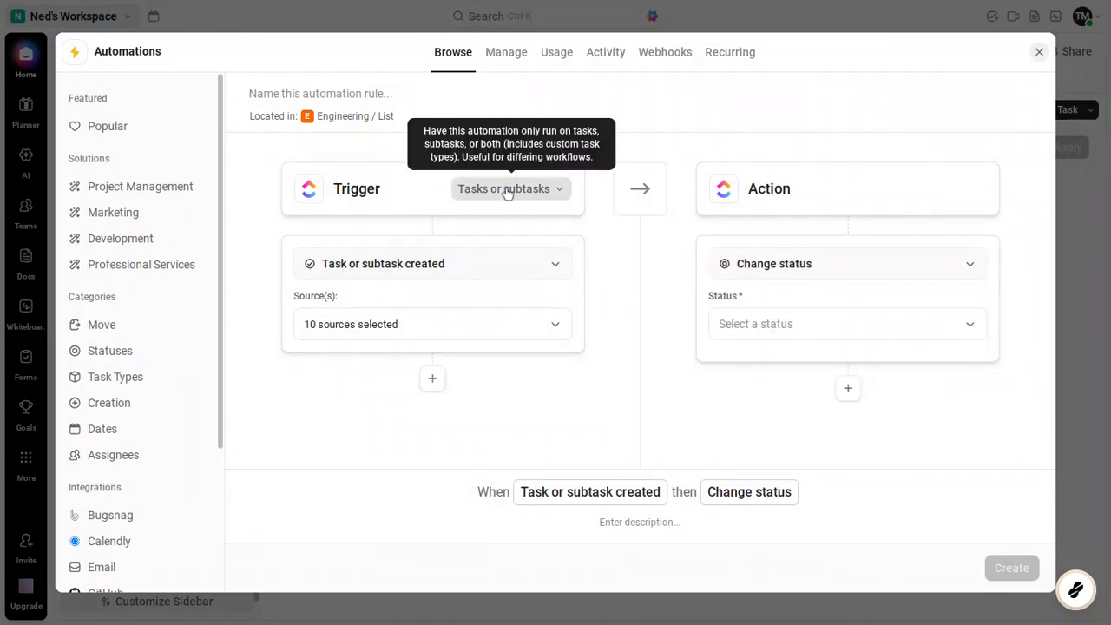
click(508, 189)
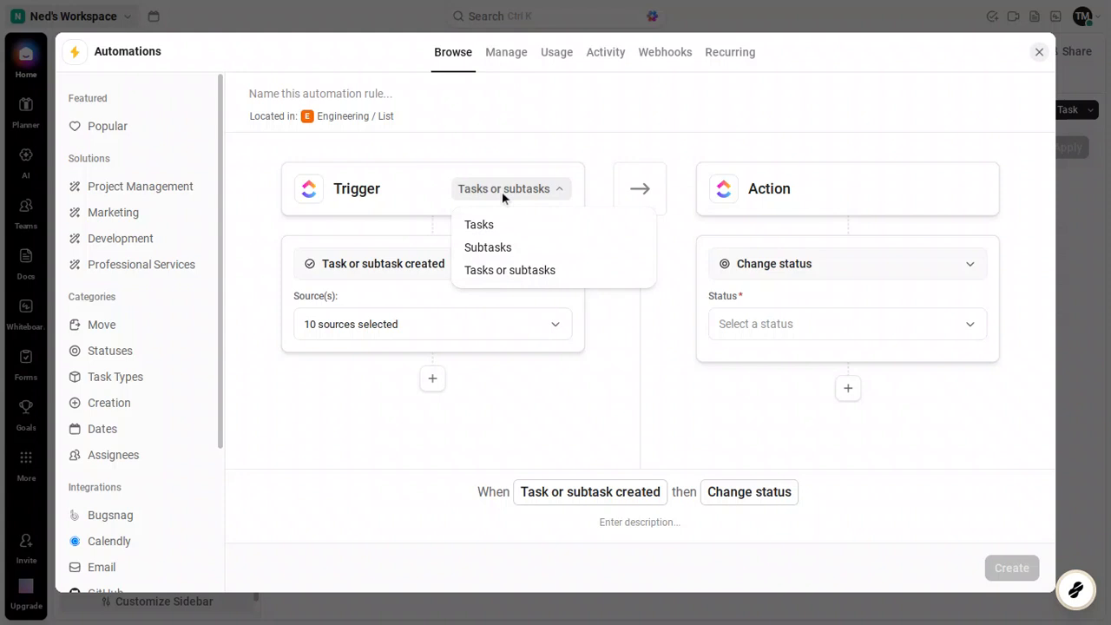
click(502, 191)
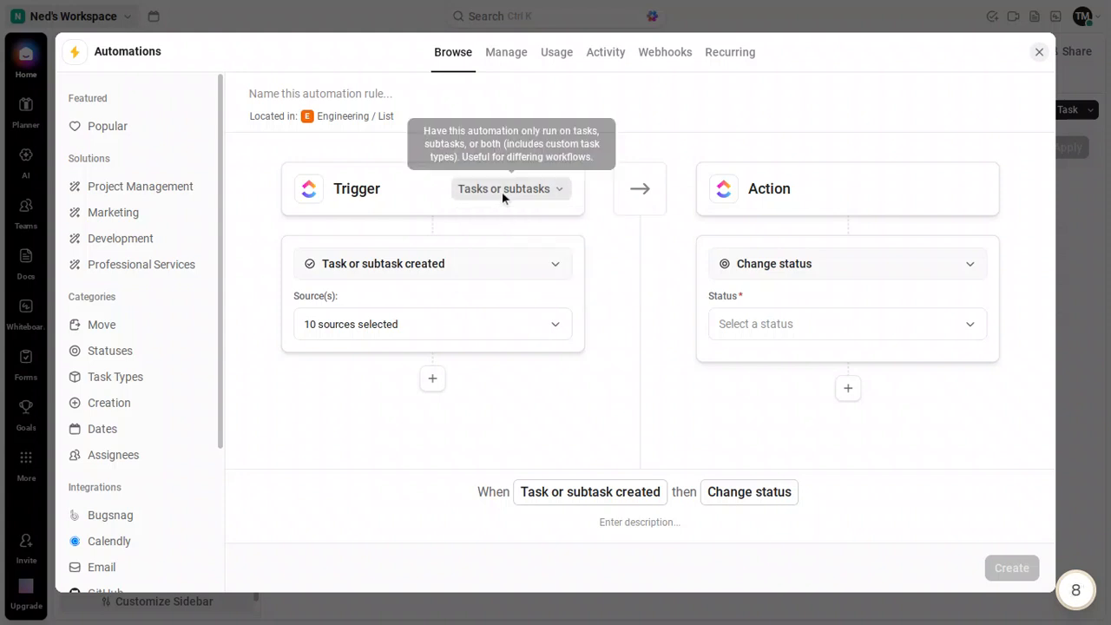
click(514, 268)
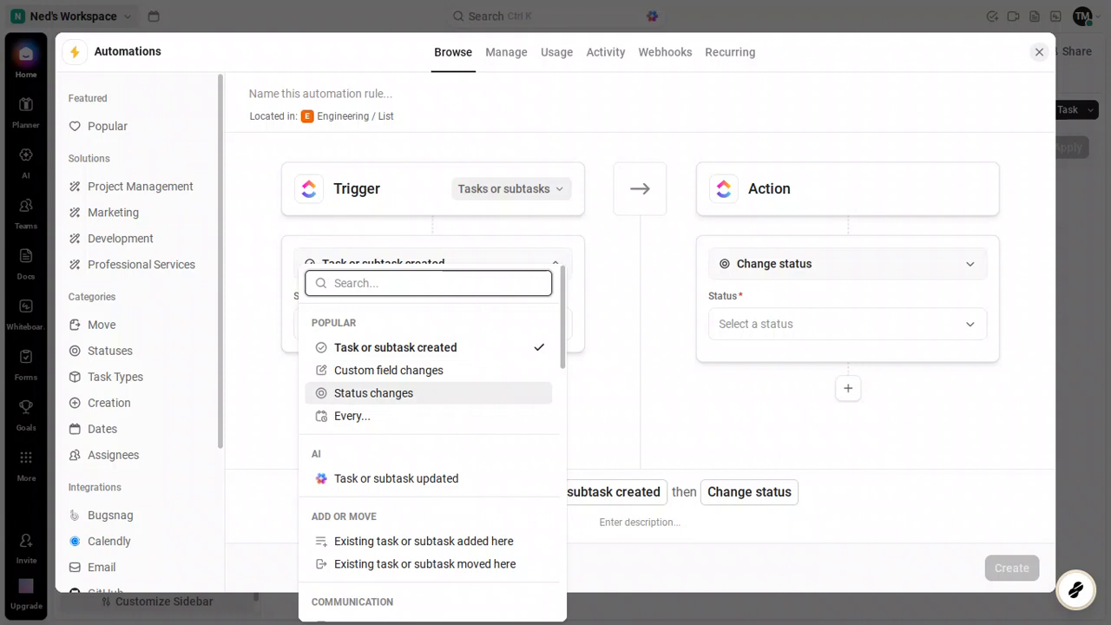
click(382, 399)
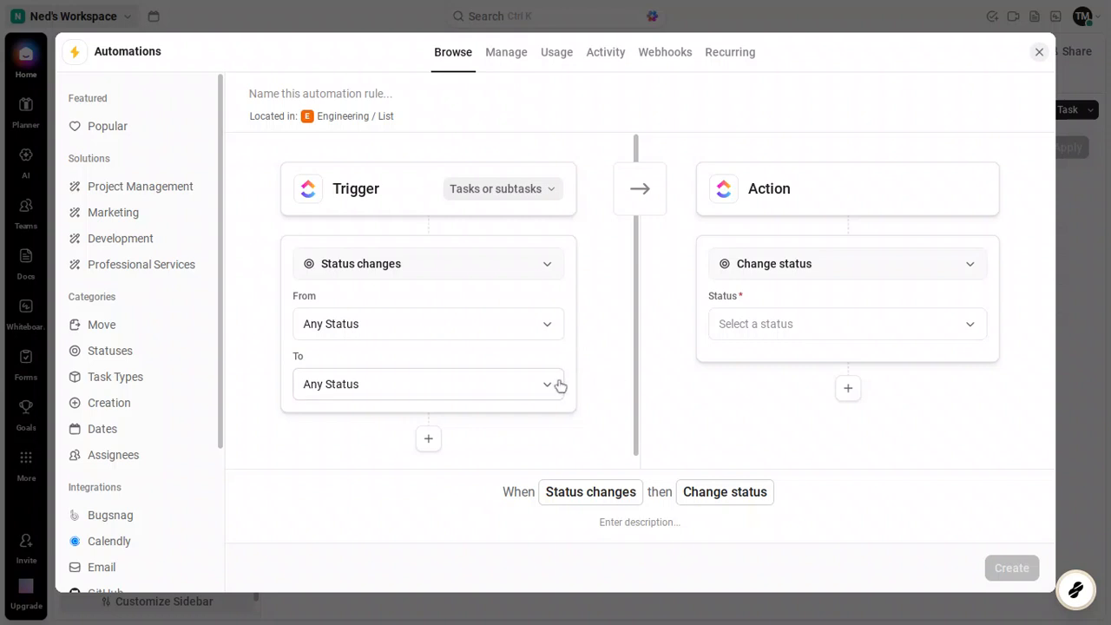
Set the trigger's status change to run from the Active status IN PROGRESS to the Closed status COMPLETE
click(548, 328)
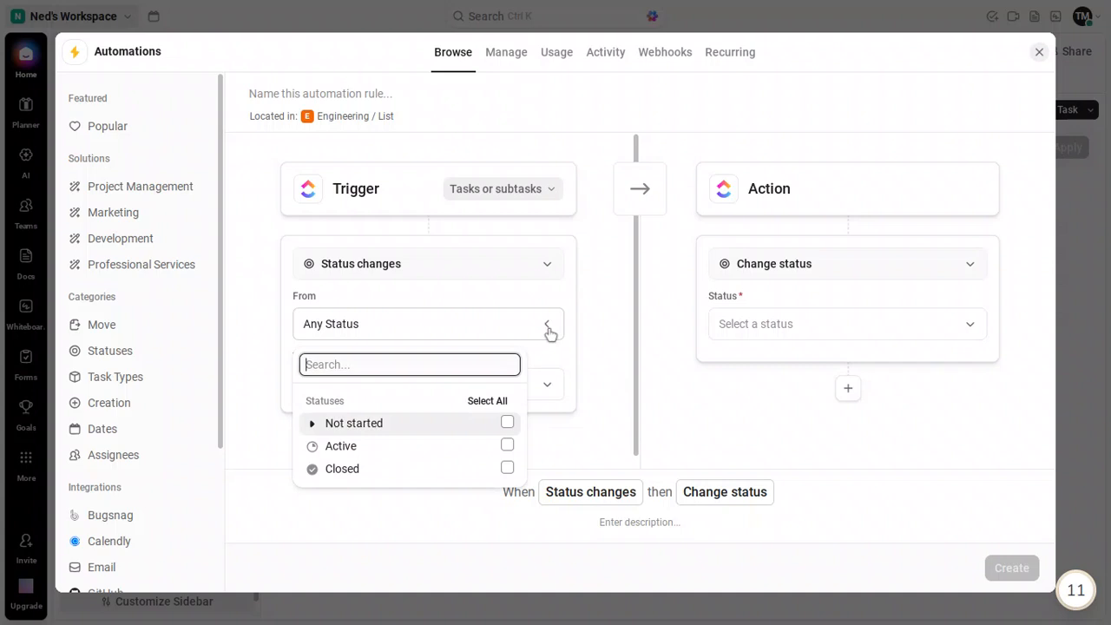
click(501, 445)
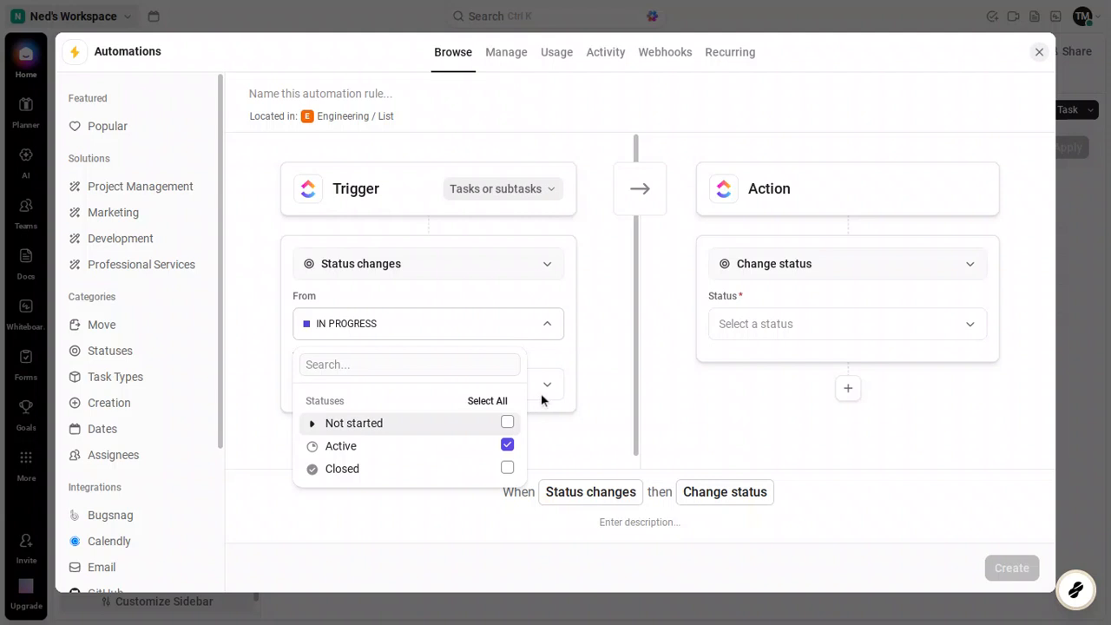
click(547, 387)
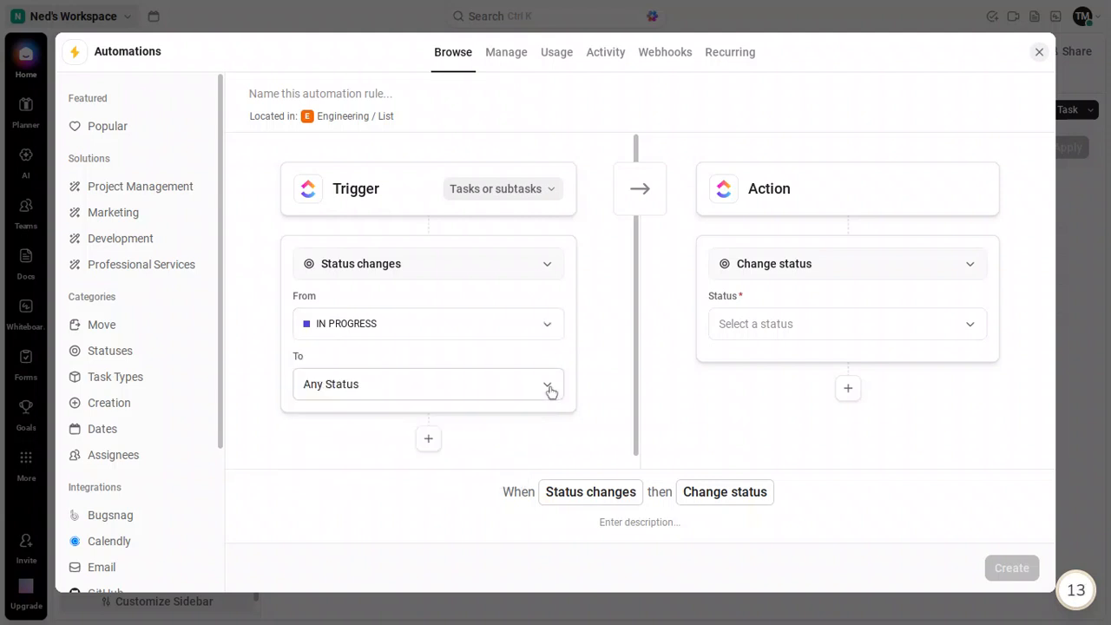
click(550, 391)
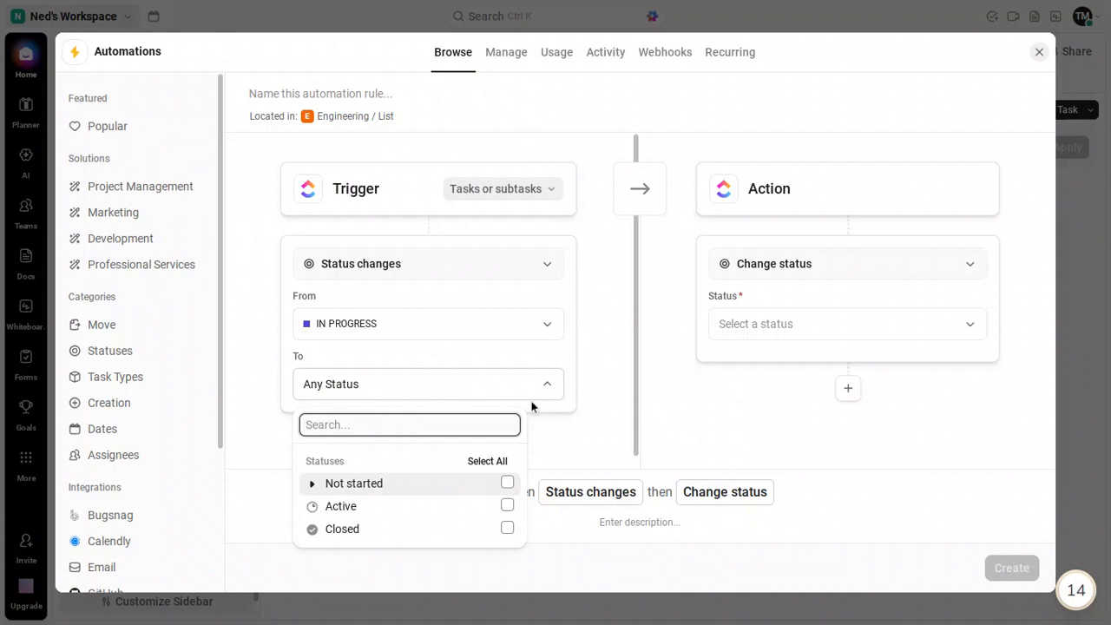
click(389, 533)
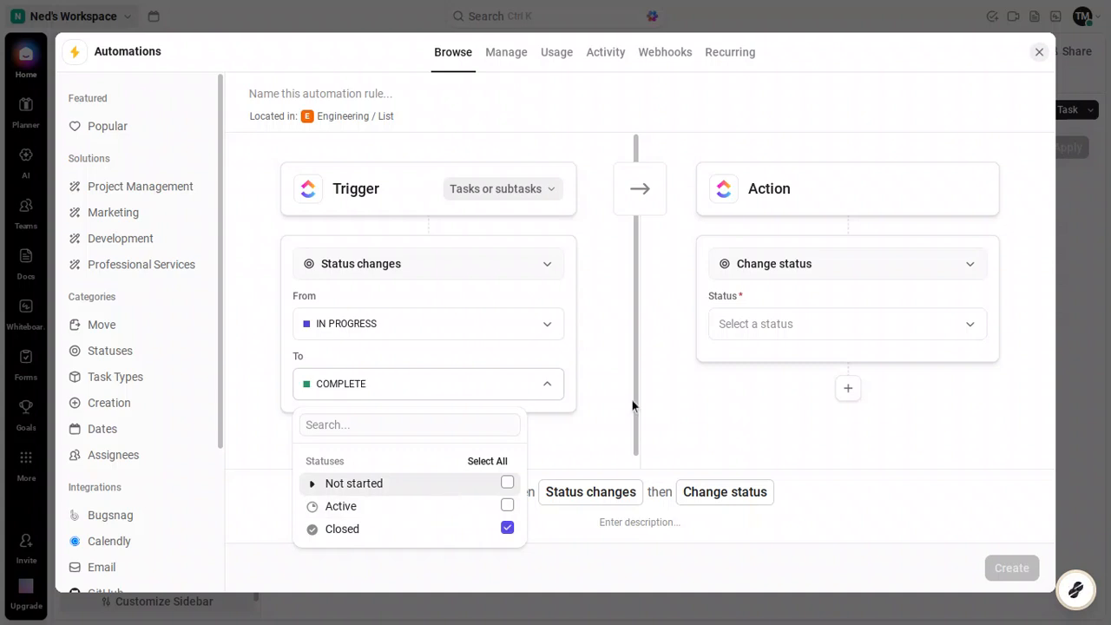
click(747, 379)
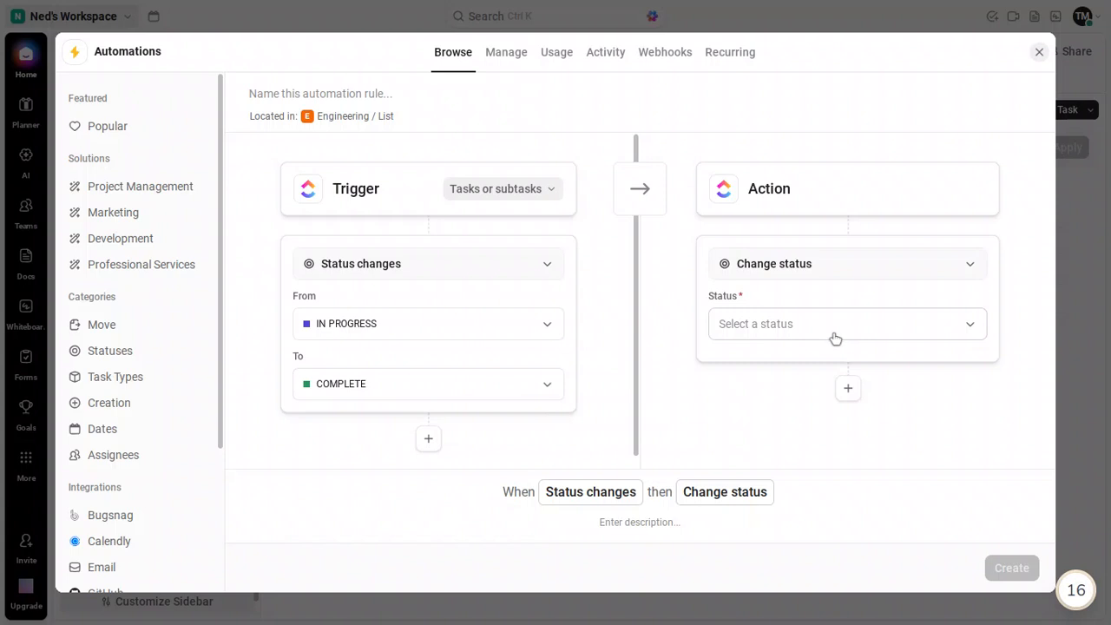
Set the action to Change assignees with Task creator as the assignee, and create the automation
click(847, 276)
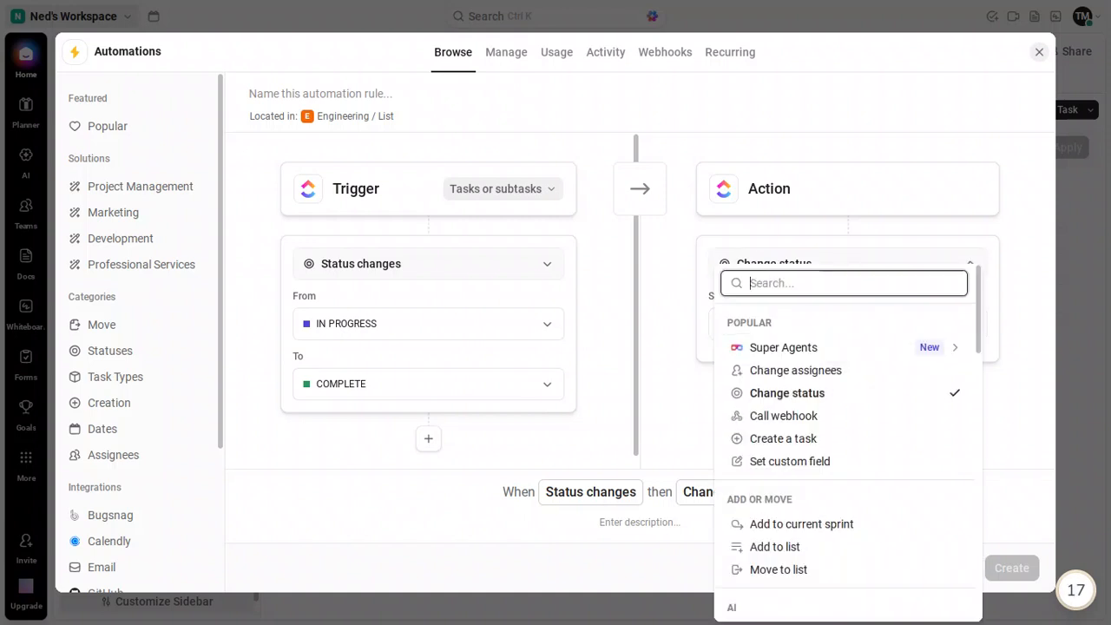
click(837, 377)
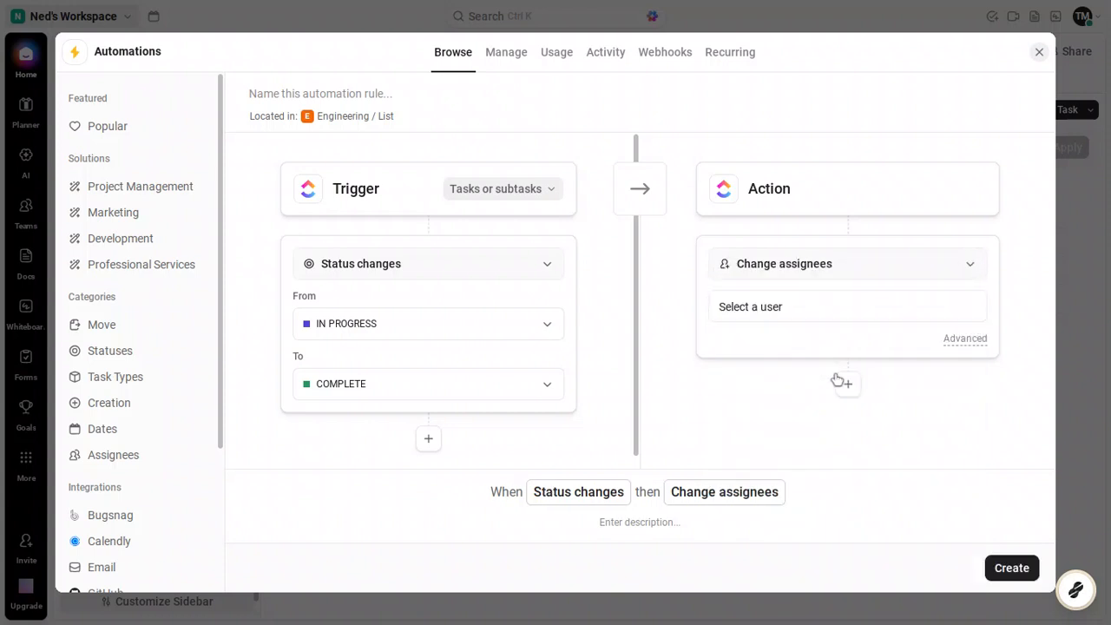
click(805, 315)
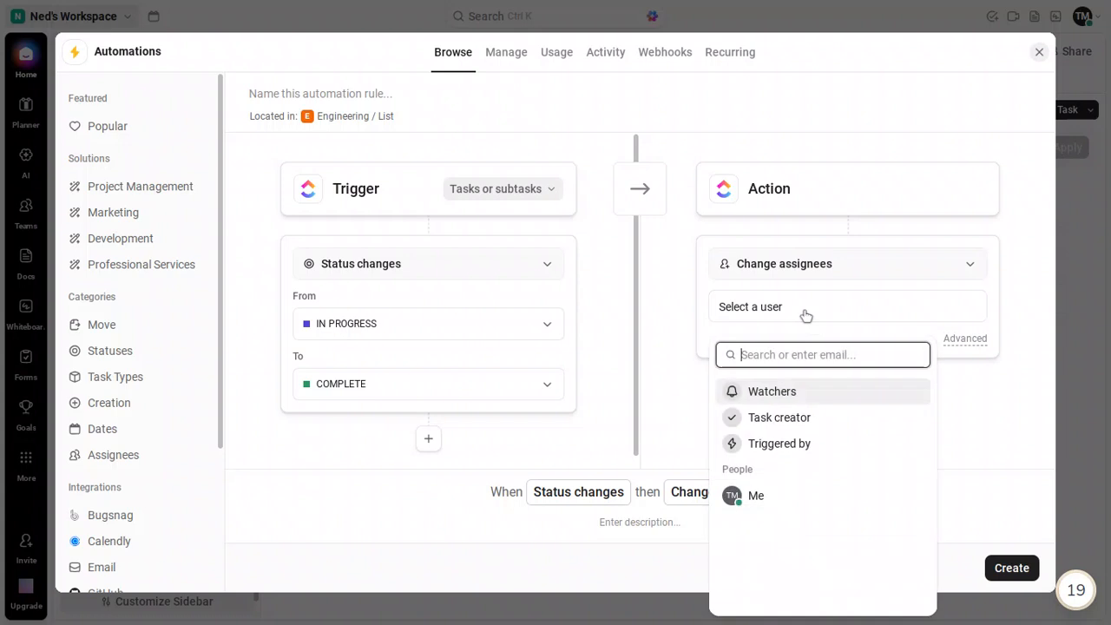
click(797, 430)
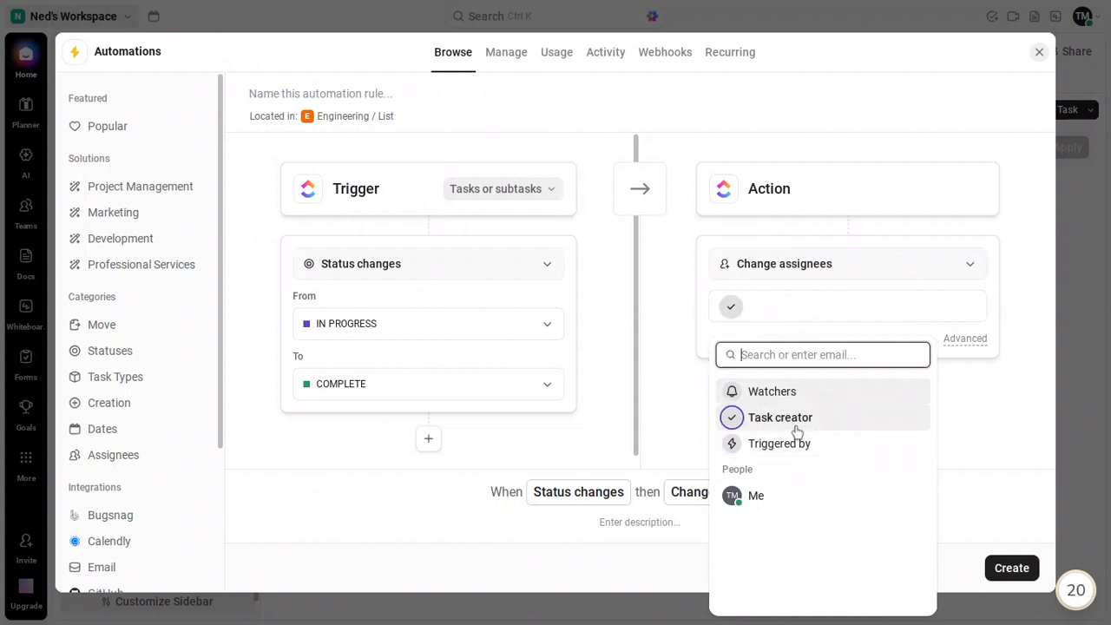
click(949, 431)
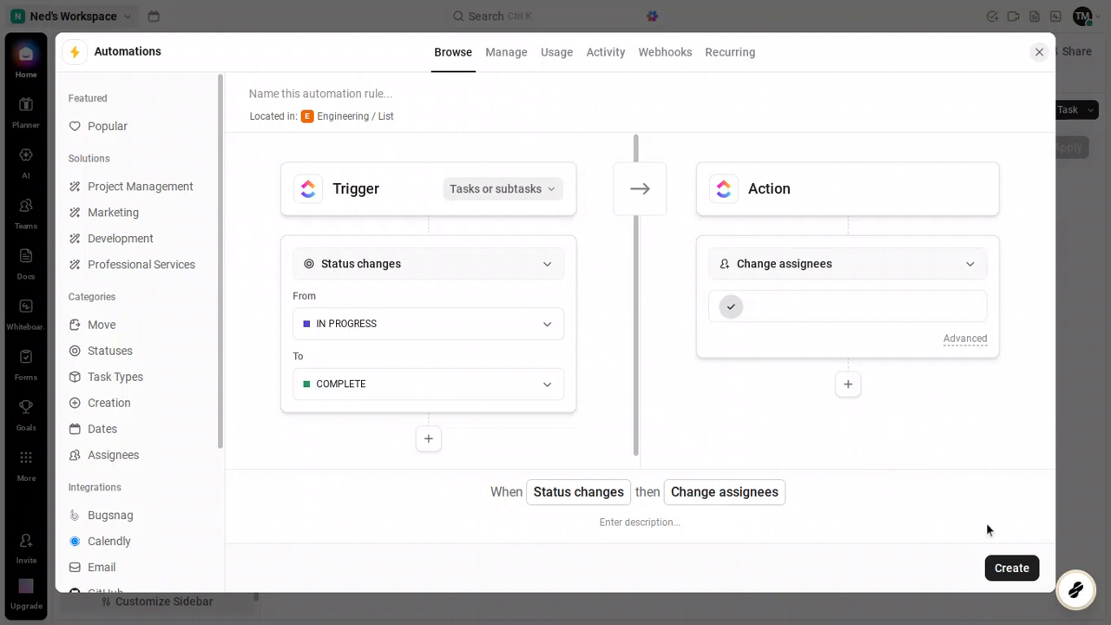
click(1005, 570)
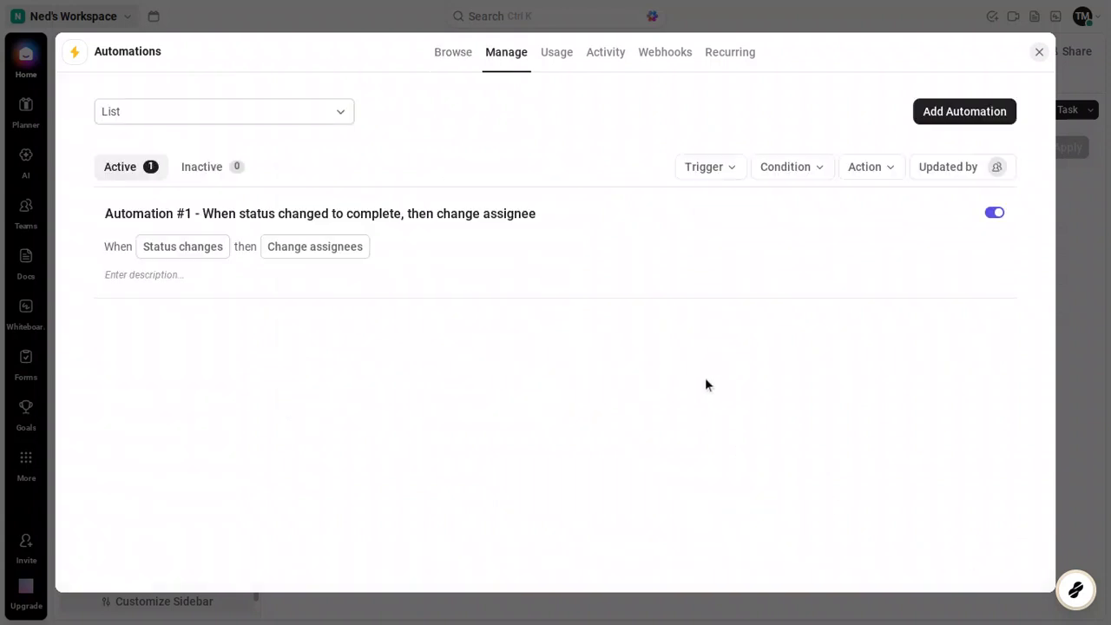
Filter the list's active automations by the Status changes trigger and the Change assignees action
mouse_move(390, 248)
click(695, 177)
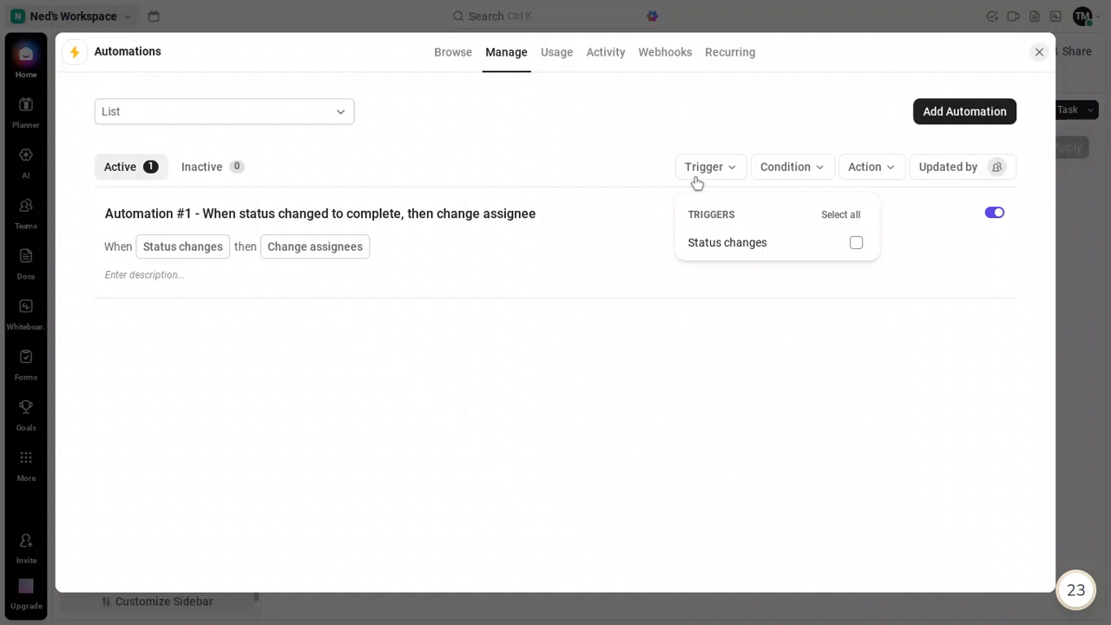
click(746, 243)
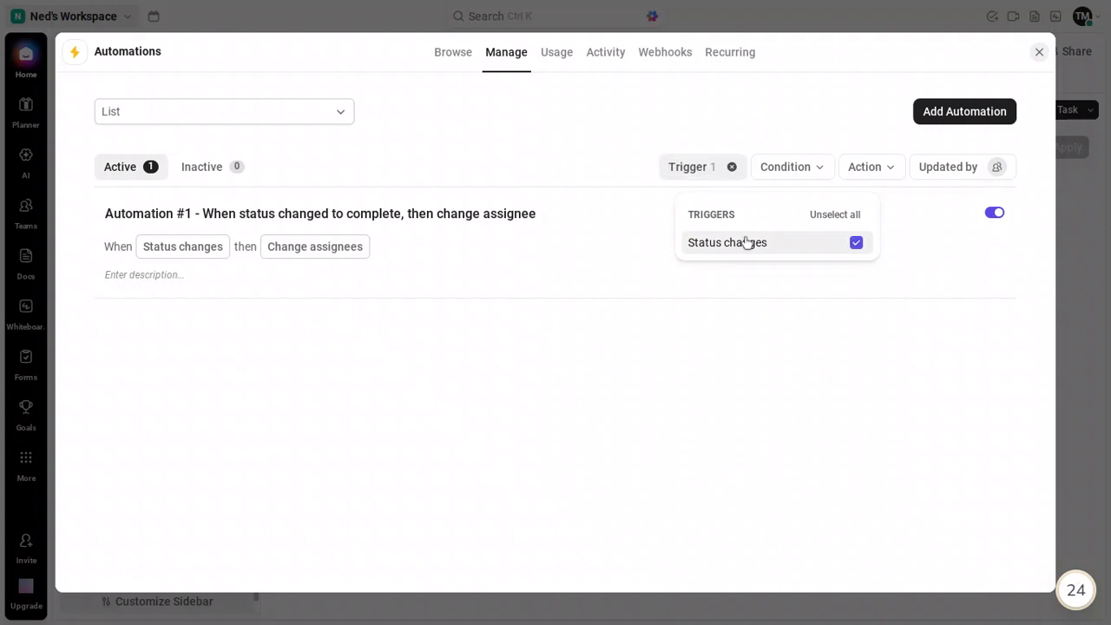
click(793, 132)
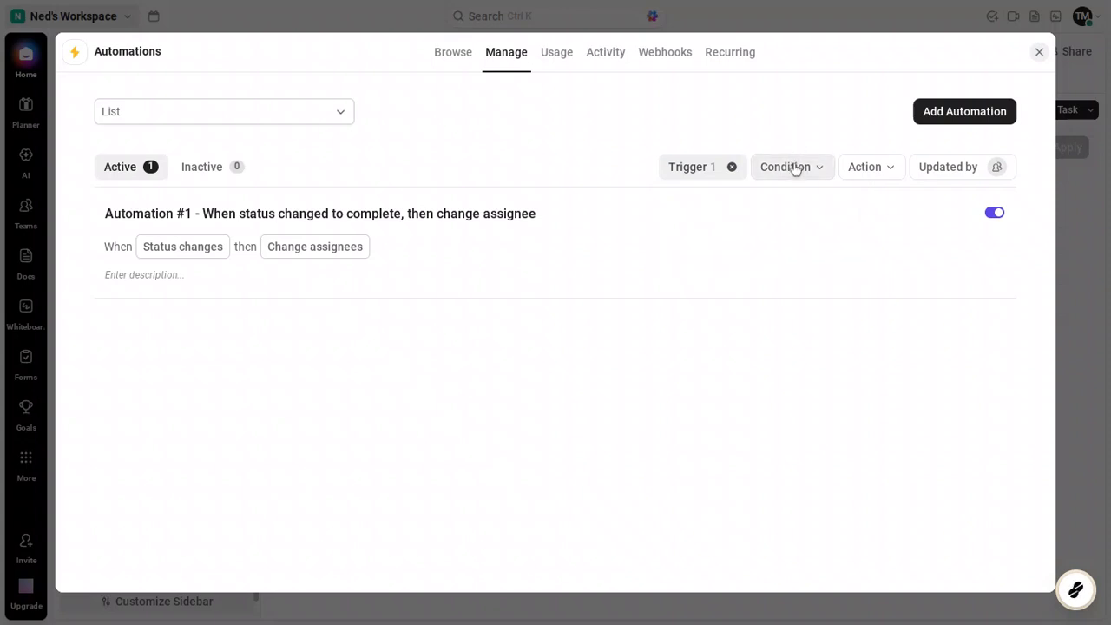
click(794, 167)
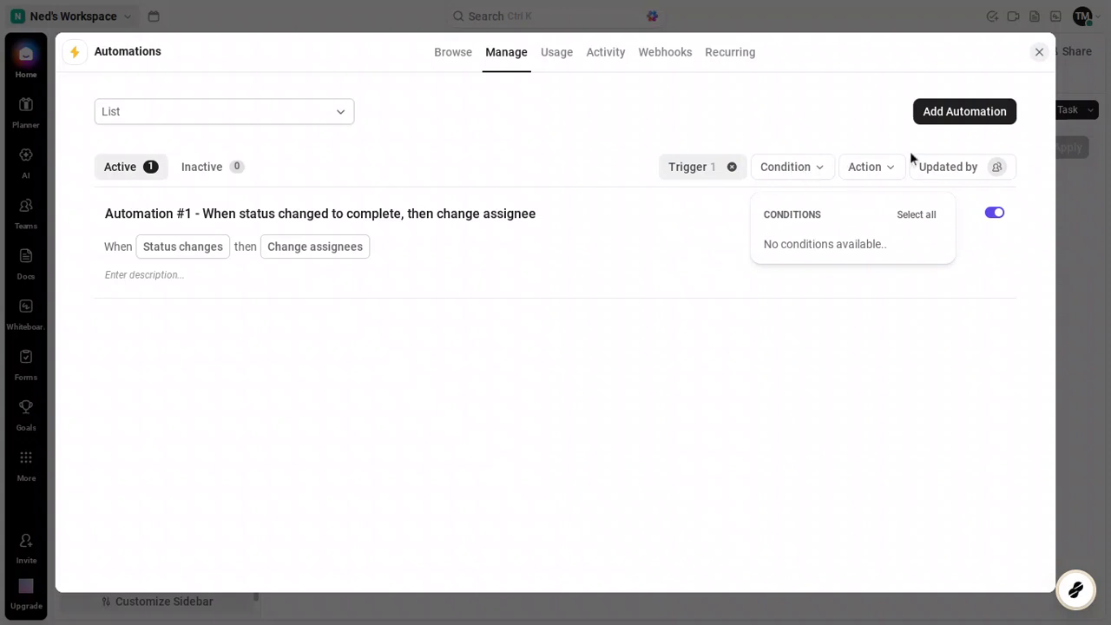
click(894, 167)
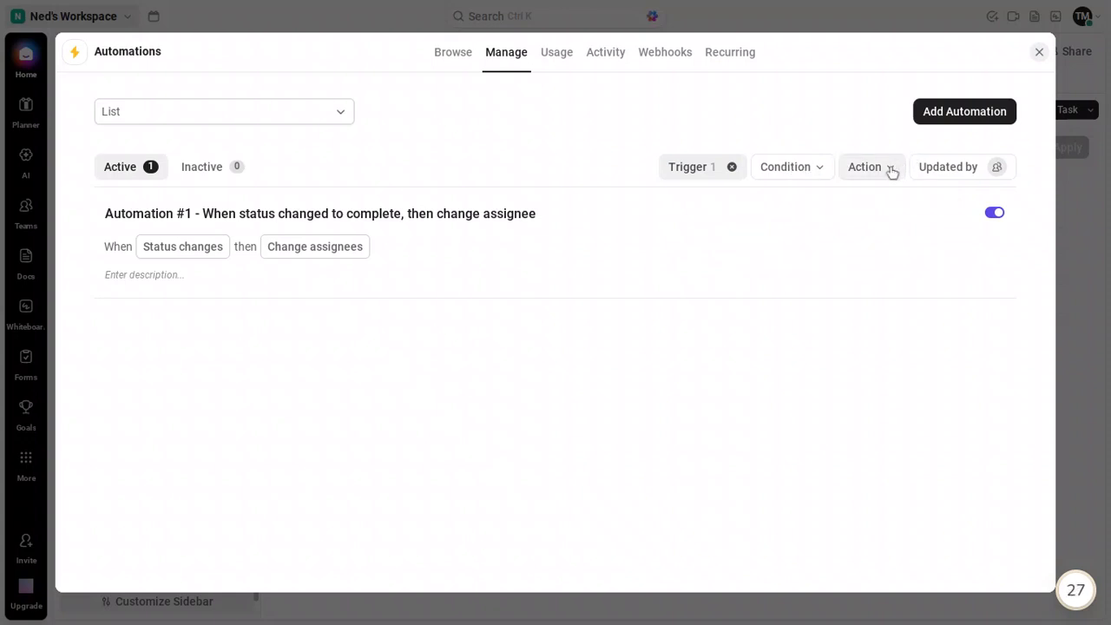
click(893, 171)
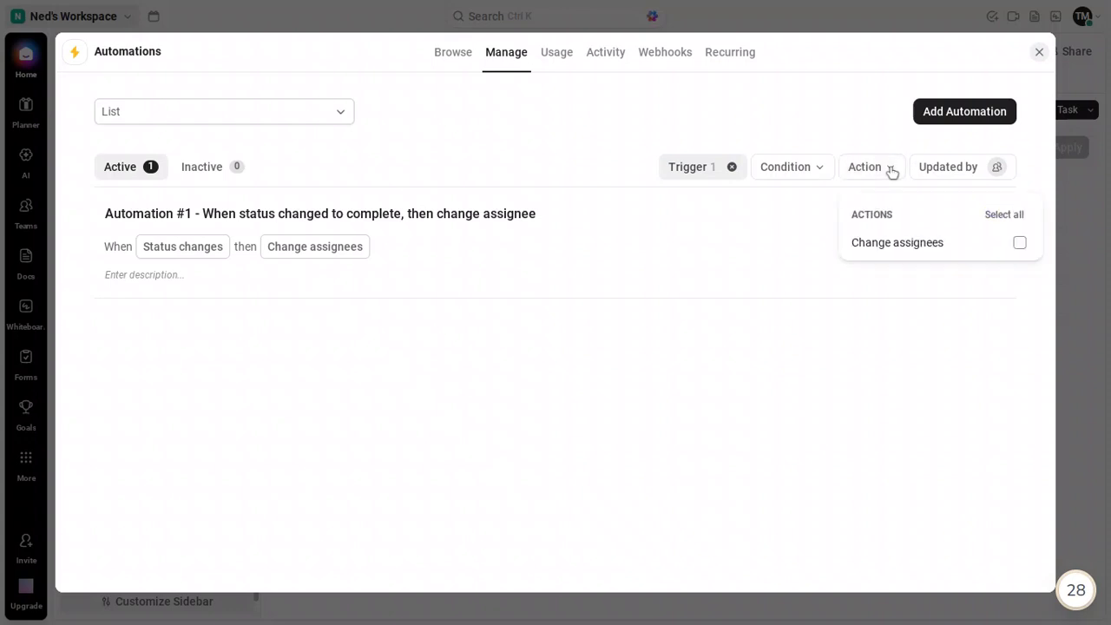
click(910, 245)
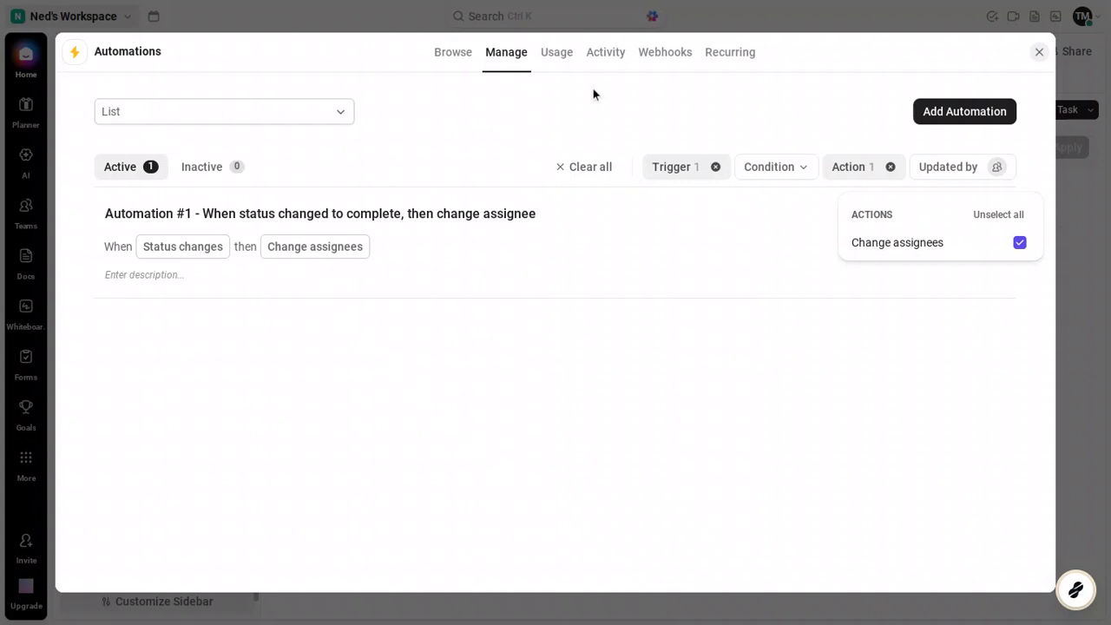
Review the automation usage overview, including the plan limits for actions, scheduled reports and active rules
click(565, 55)
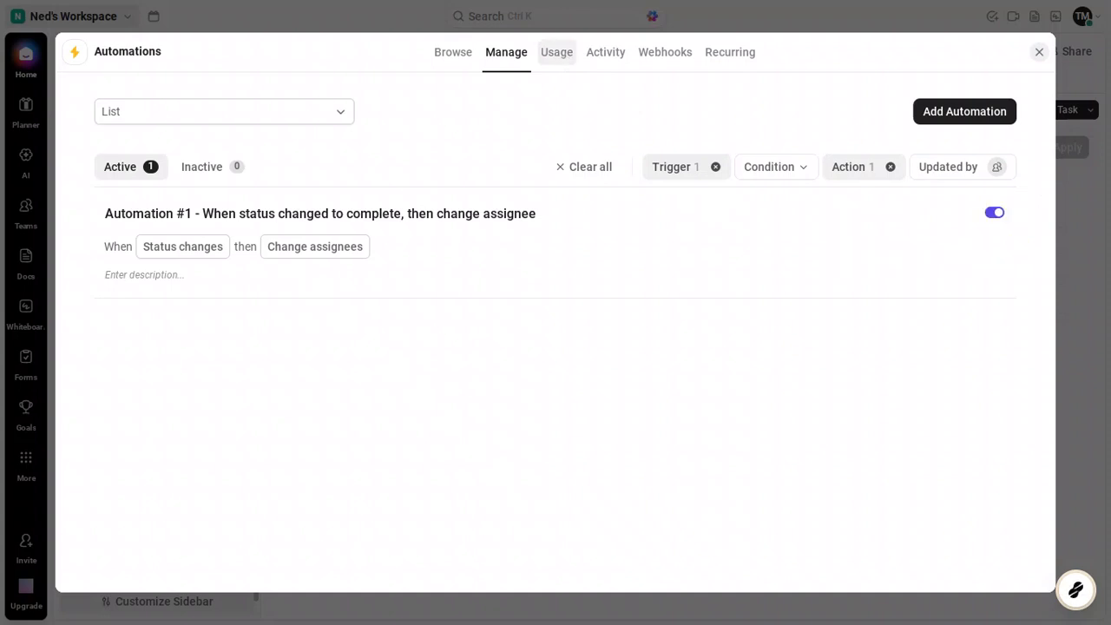
click(560, 54)
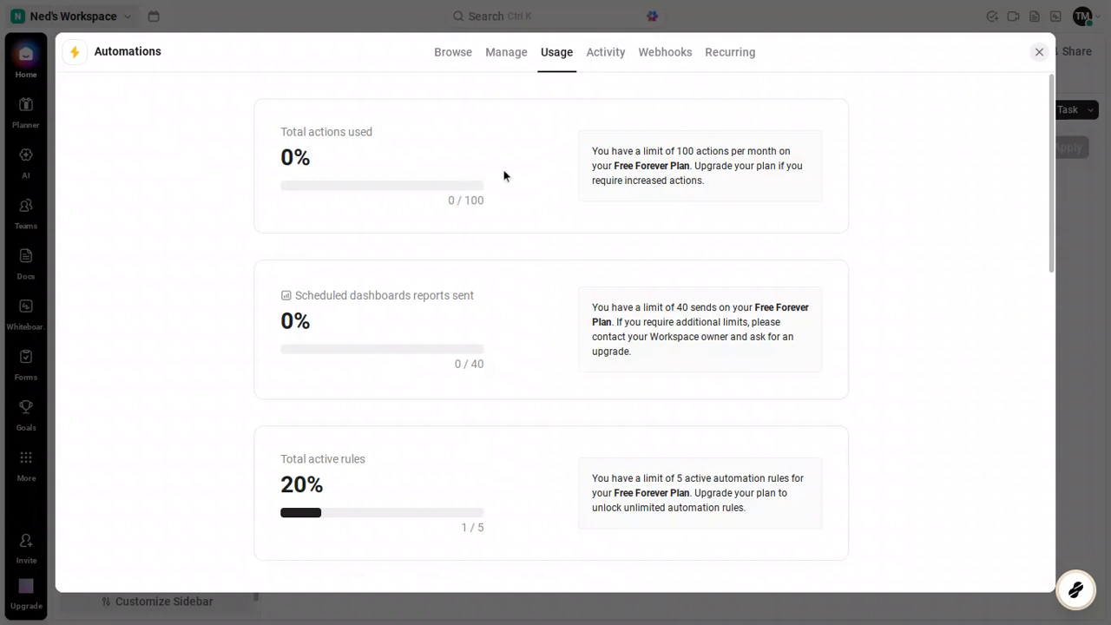
scroll(503, 176, down, 3)
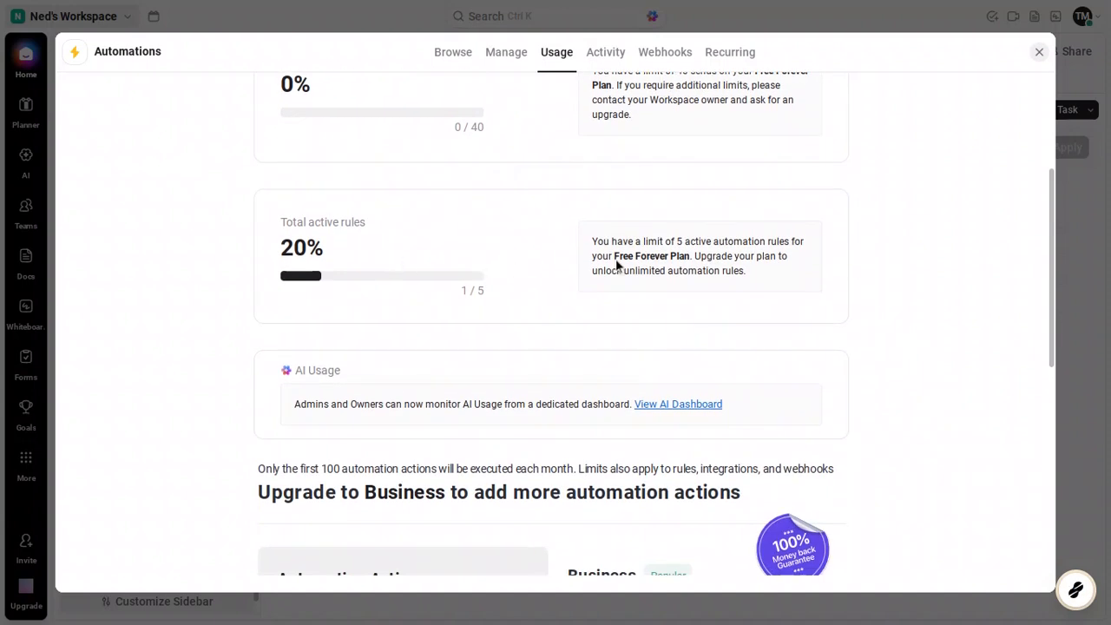
scroll(547, 270, up, 3)
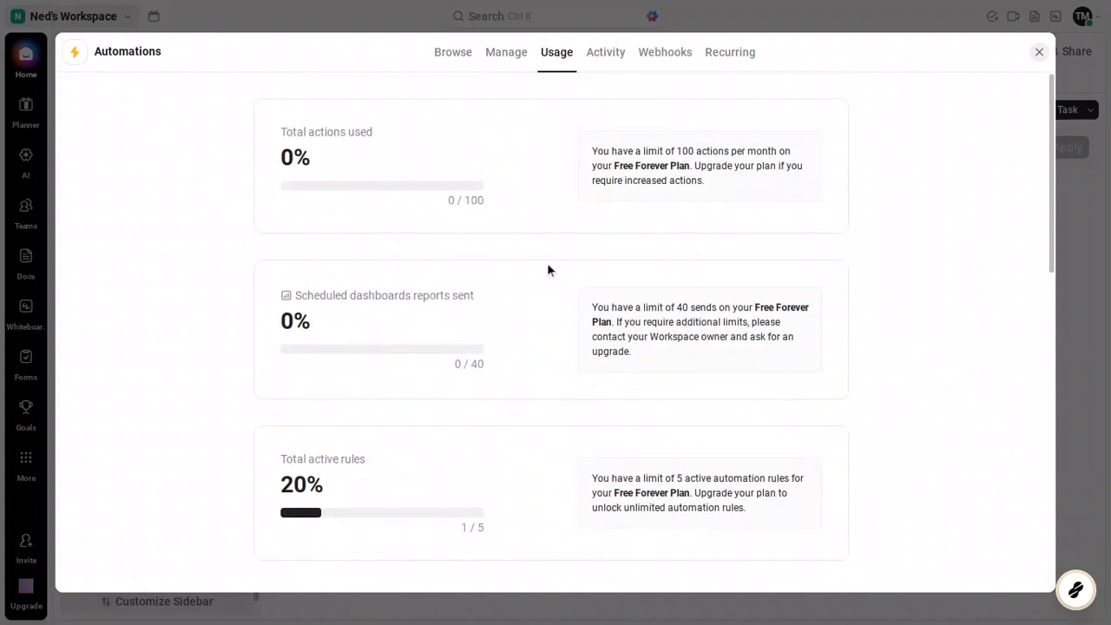